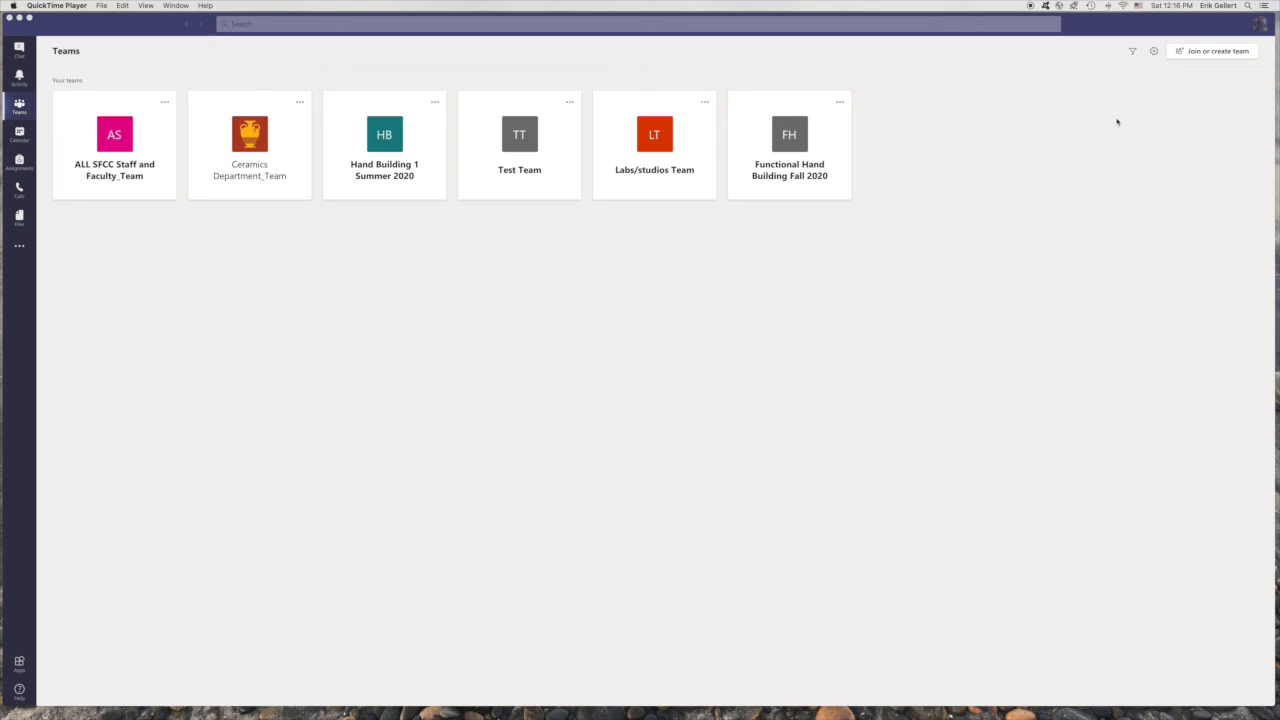
Look at the options for joining or creating a team, and return to the teams overview
{"action": "left_click", "coordinate": [1216, 54]}
{"action": "left_click", "coordinate": [1216, 51]}
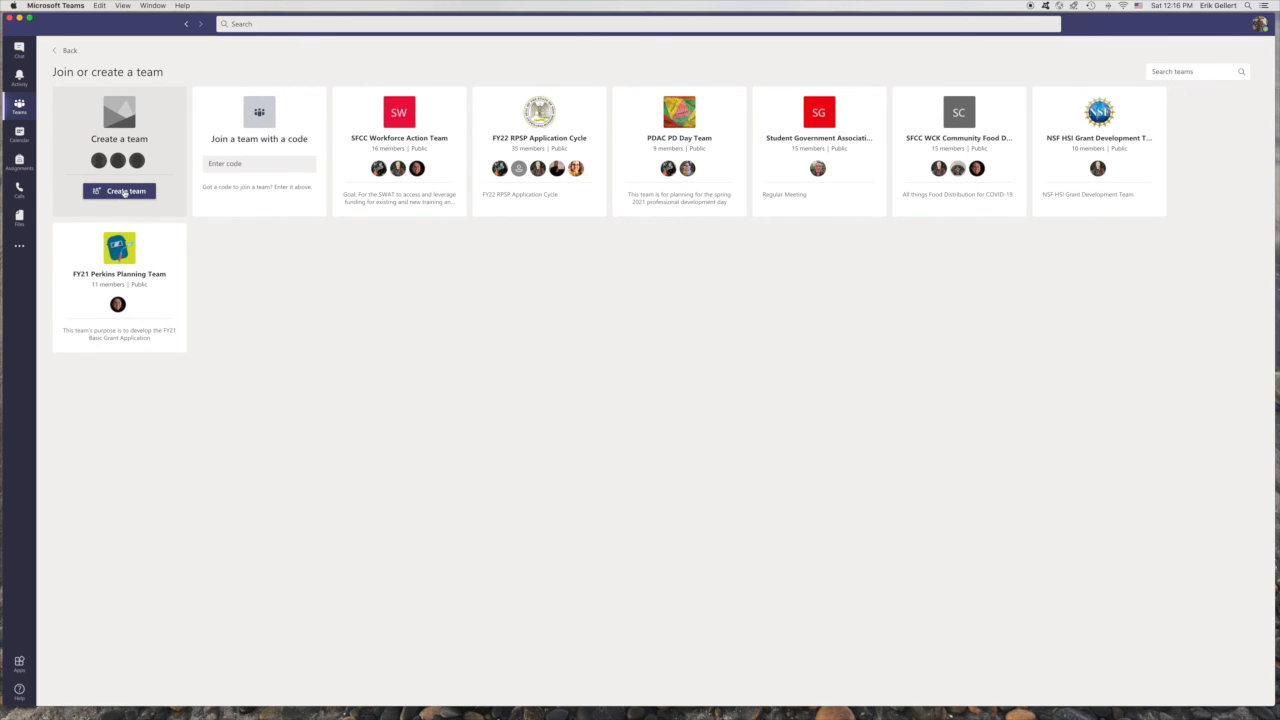
{"action": "left_click", "coordinate": [66, 51]}
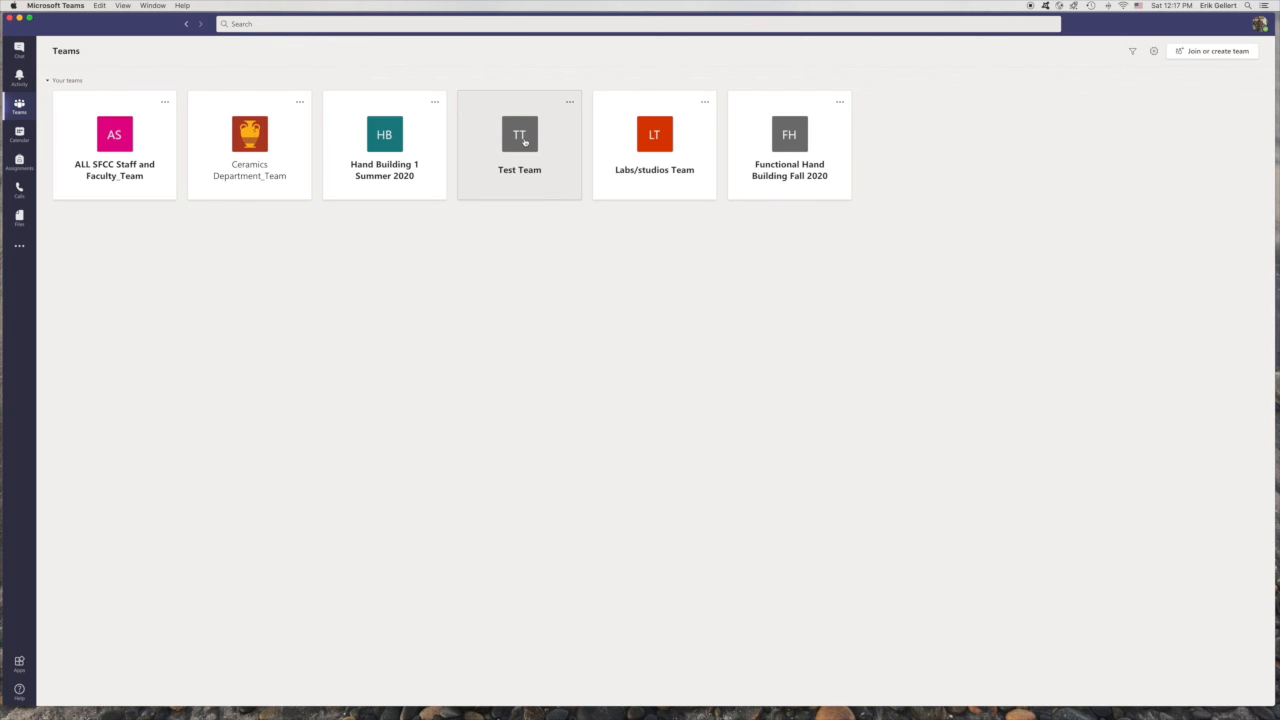
Open Test Team and view the posts in its "A1 Salt and peper shakers" channel
{"action": "left_click", "coordinate": [524, 142]}
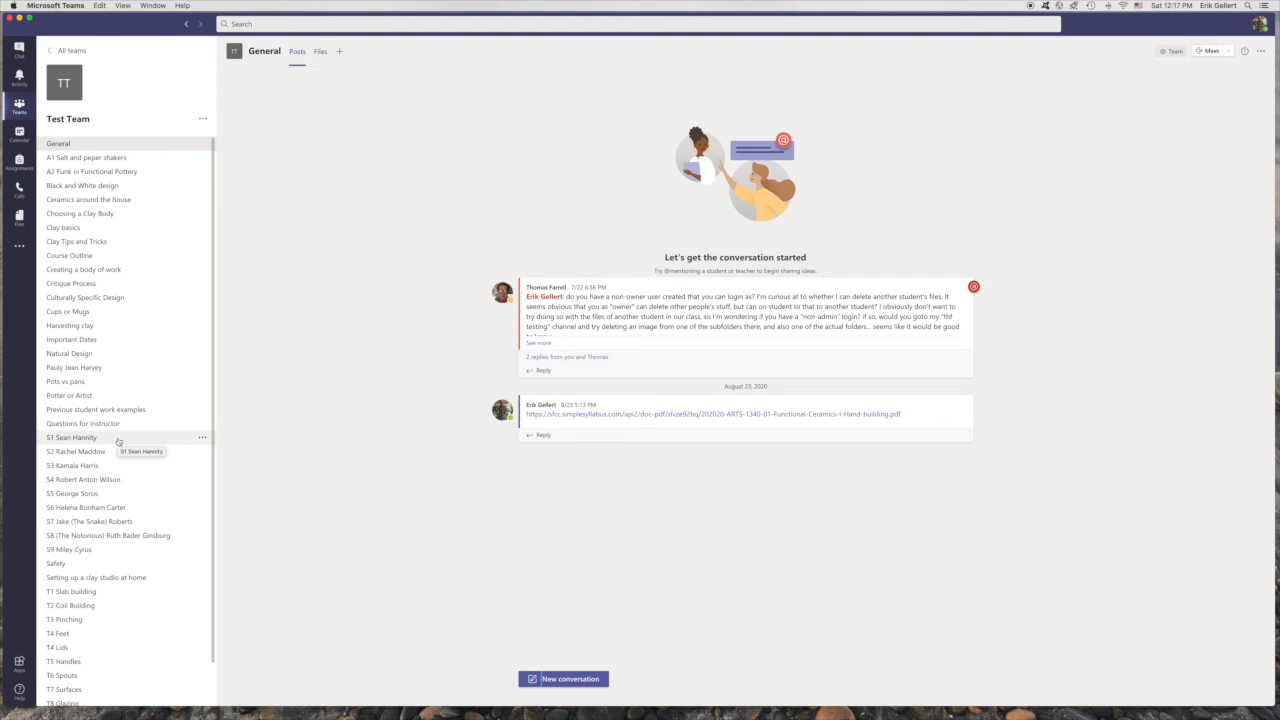
{"action": "left_click", "coordinate": [67, 161]}
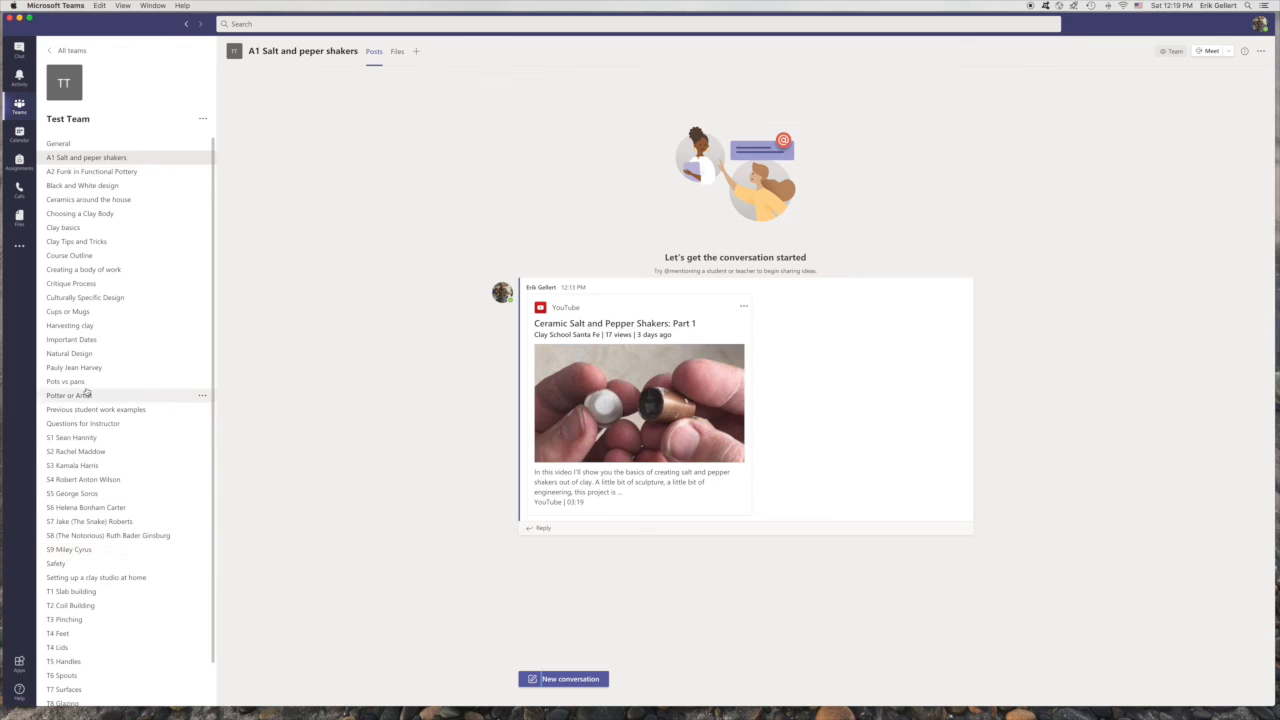
Rename the unnumbered student channel between Natural Design and Pots vs pans by adding the prefix "S10" before the student's name, and save it
{"action": "left_click", "coordinate": [202, 368]}
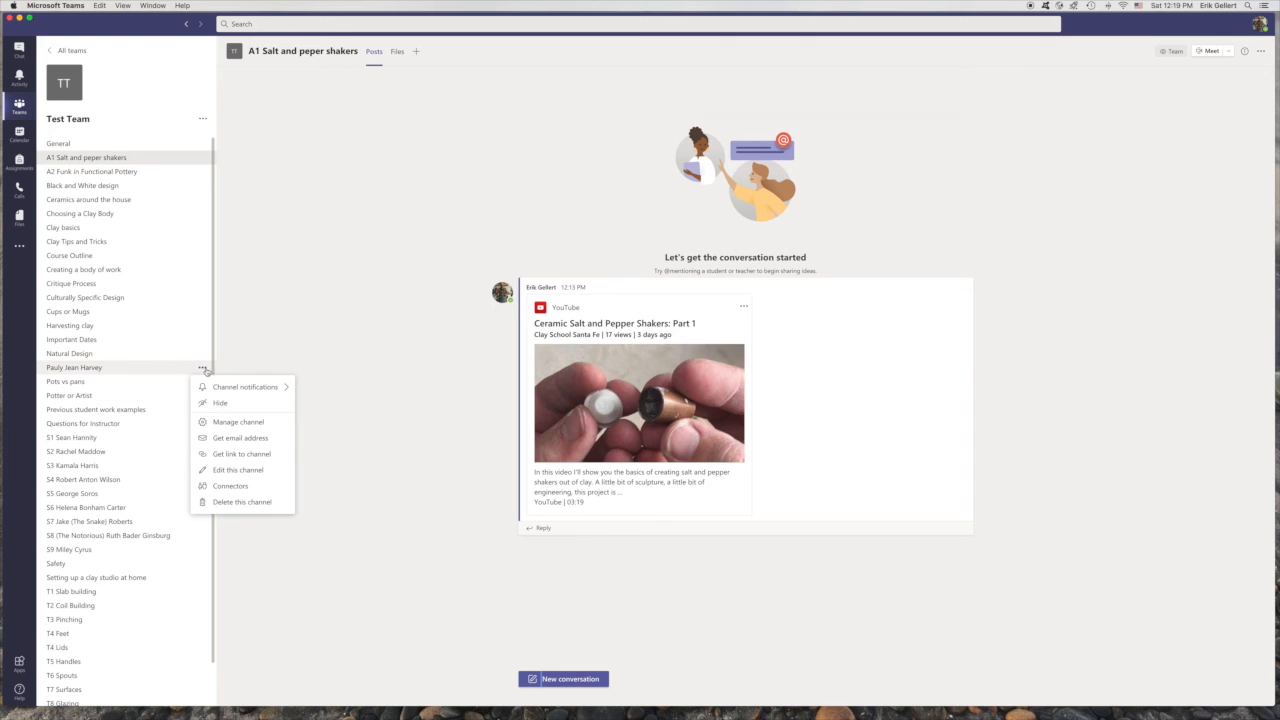
{"action": "left_click", "coordinate": [219, 471]}
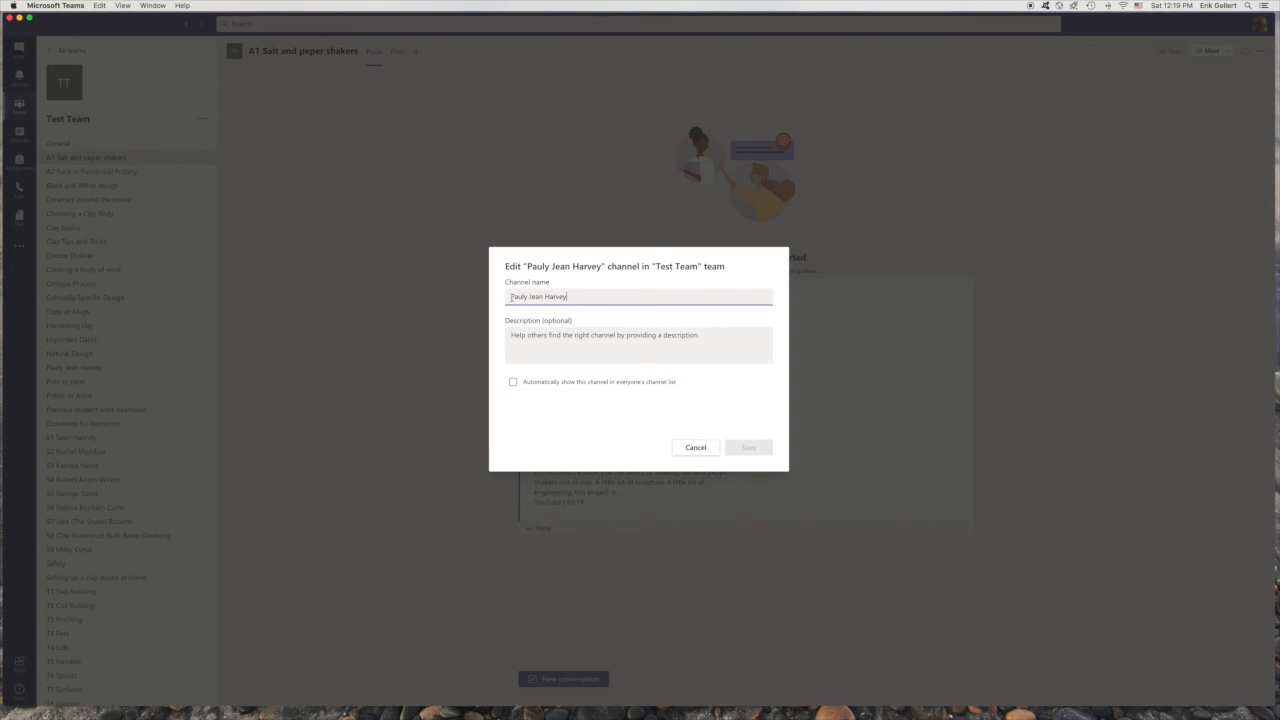
{"action": "type", "text": "S1"}
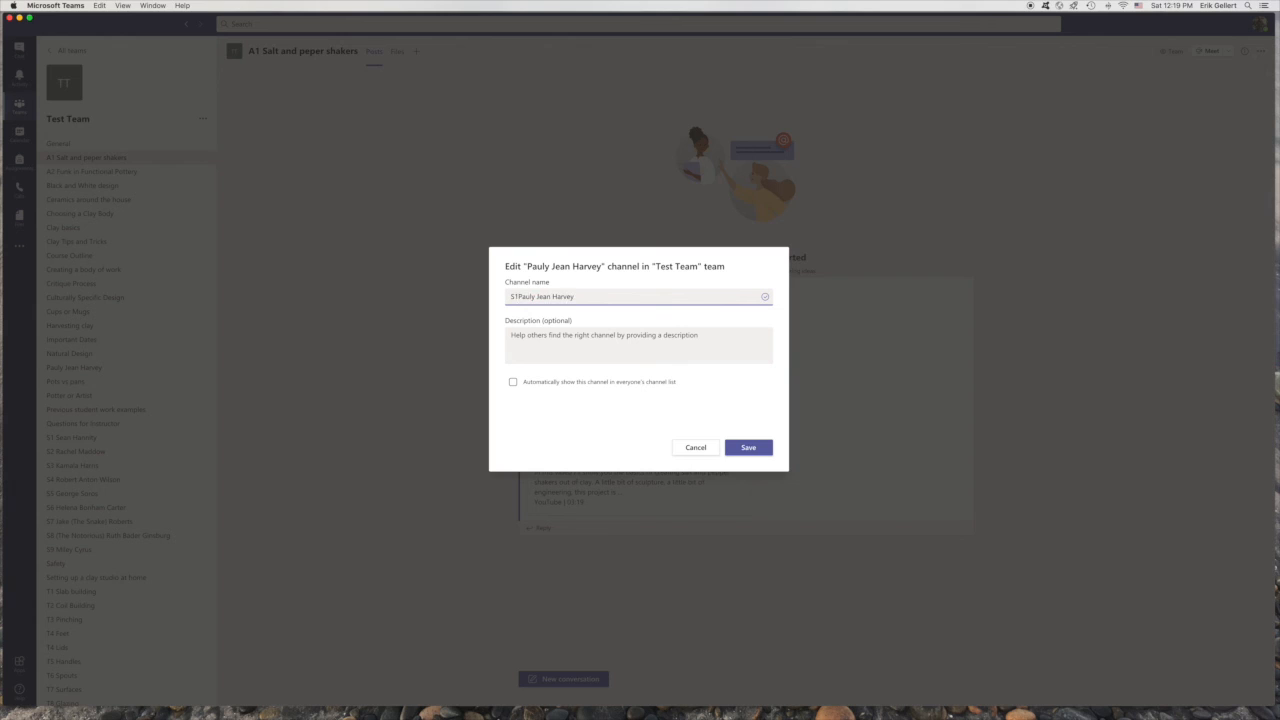
{"action": "type", "text": "0"}
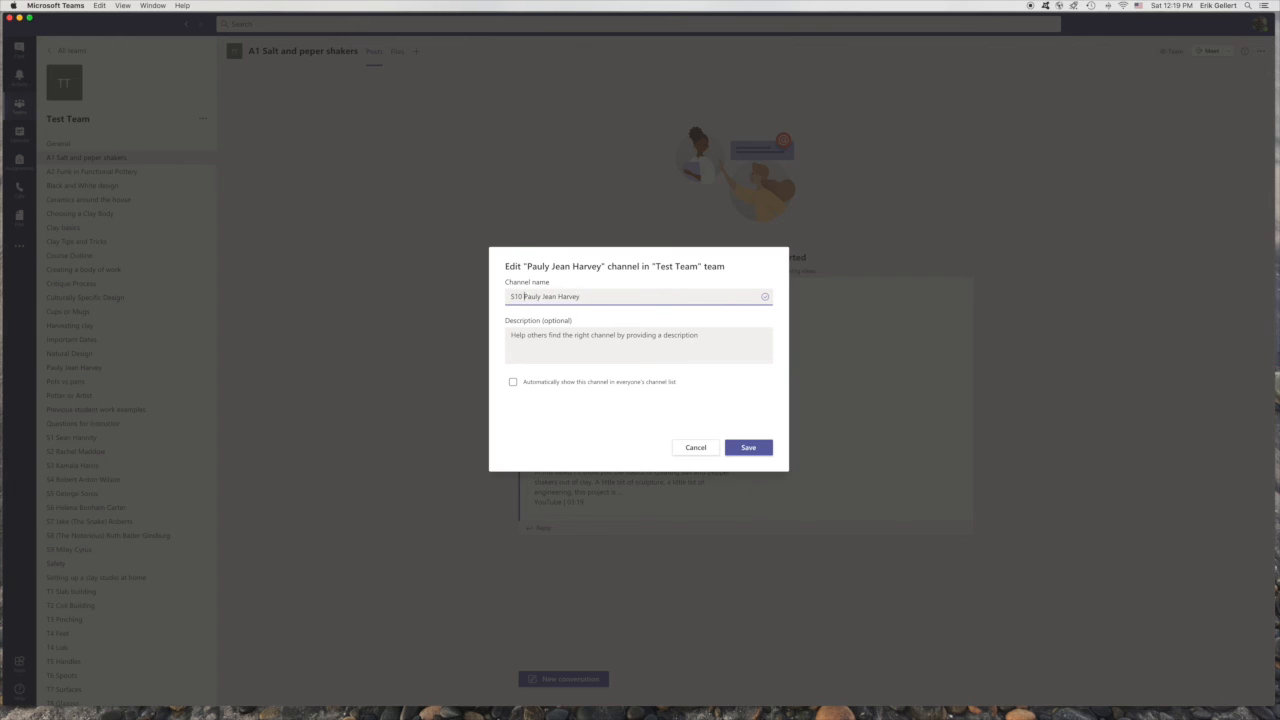
{"action": "left_click", "coordinate": [748, 449]}
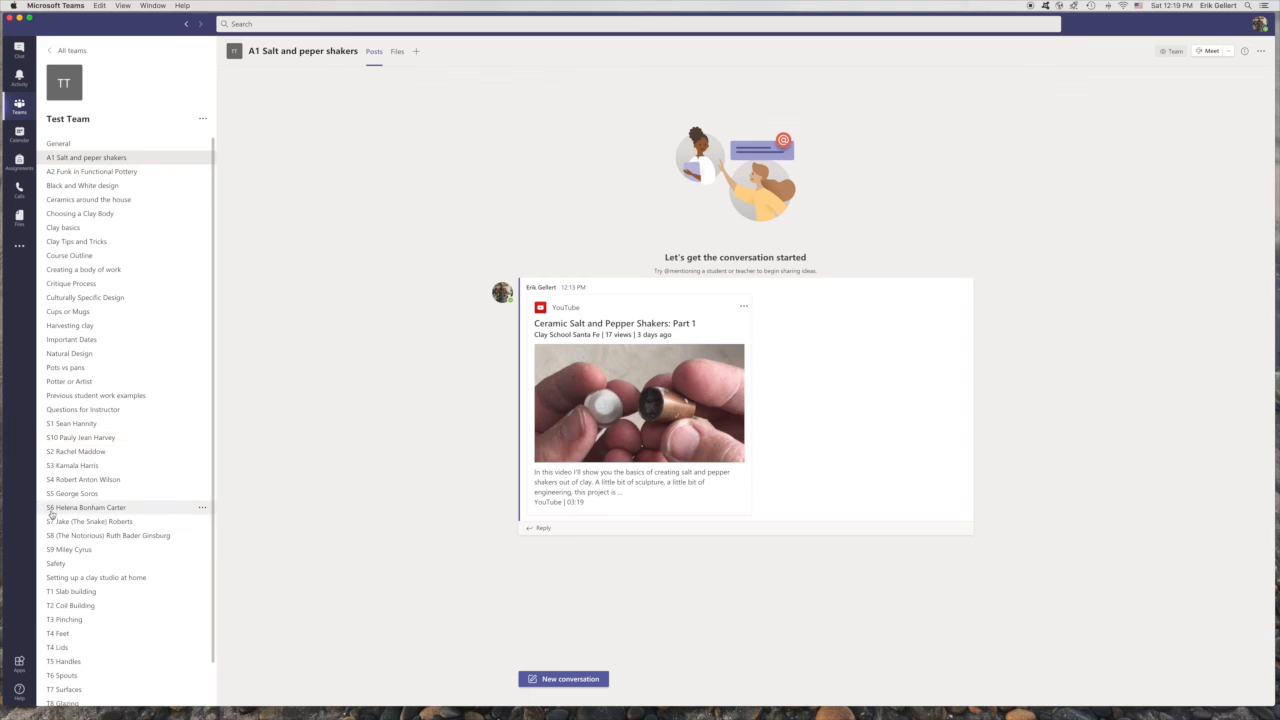
View the posts in the S1 student channel and look through Test Team's whole channel list, from the assignments to the technique channels
{"action": "left_click", "coordinate": [83, 426]}
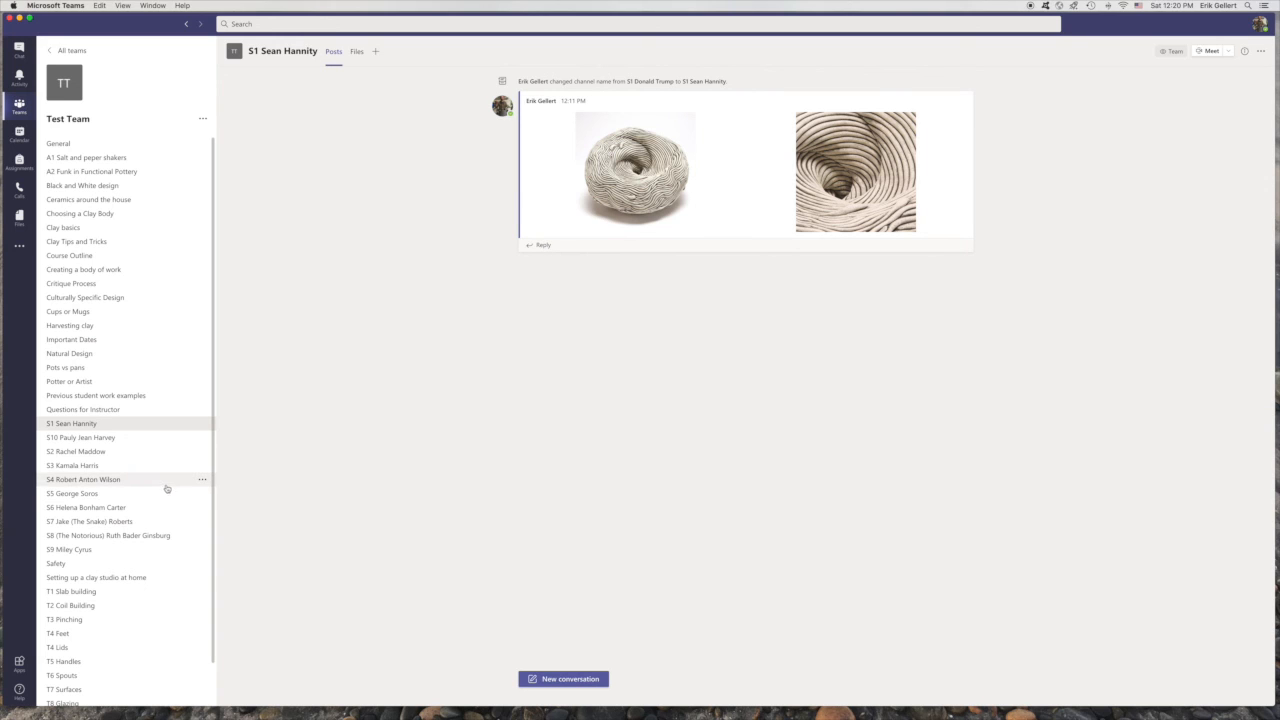
{"action": "scroll", "coordinate": [119, 438], "scroll_direction": "down", "scroll_amount": 2}
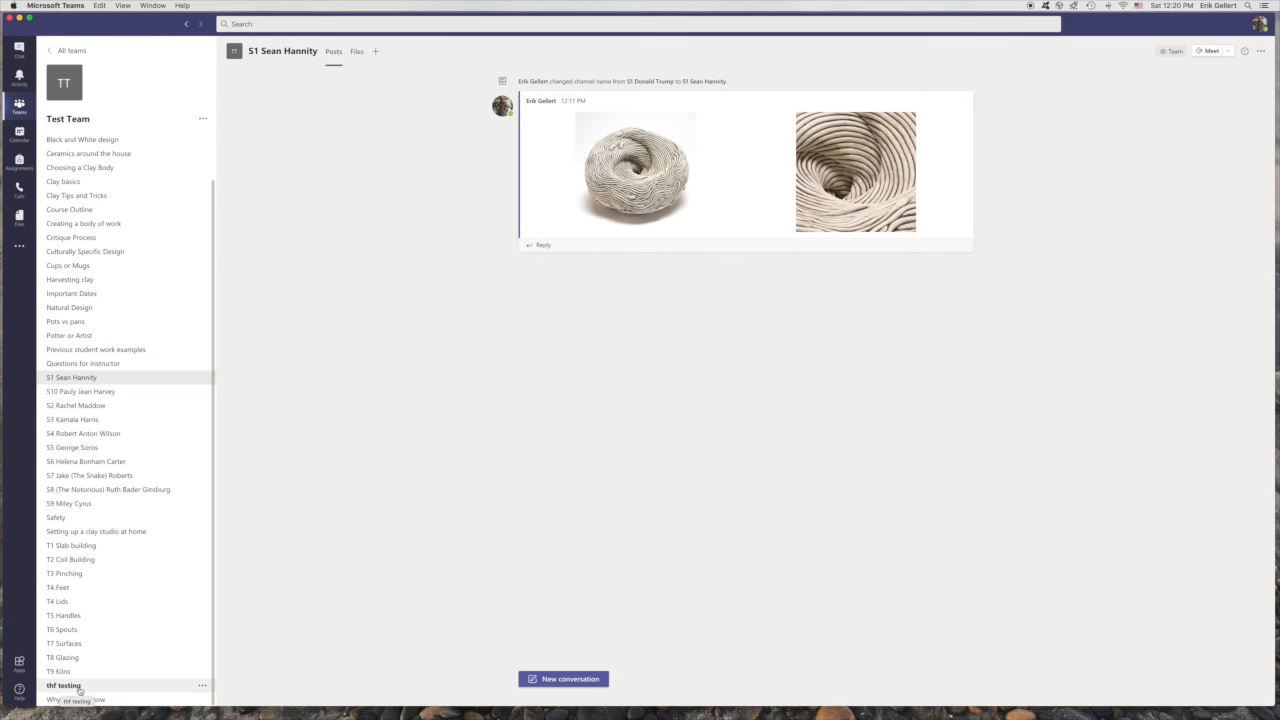
{"action": "scroll", "coordinate": [79, 689], "scroll_direction": "up", "scroll_amount": 2}
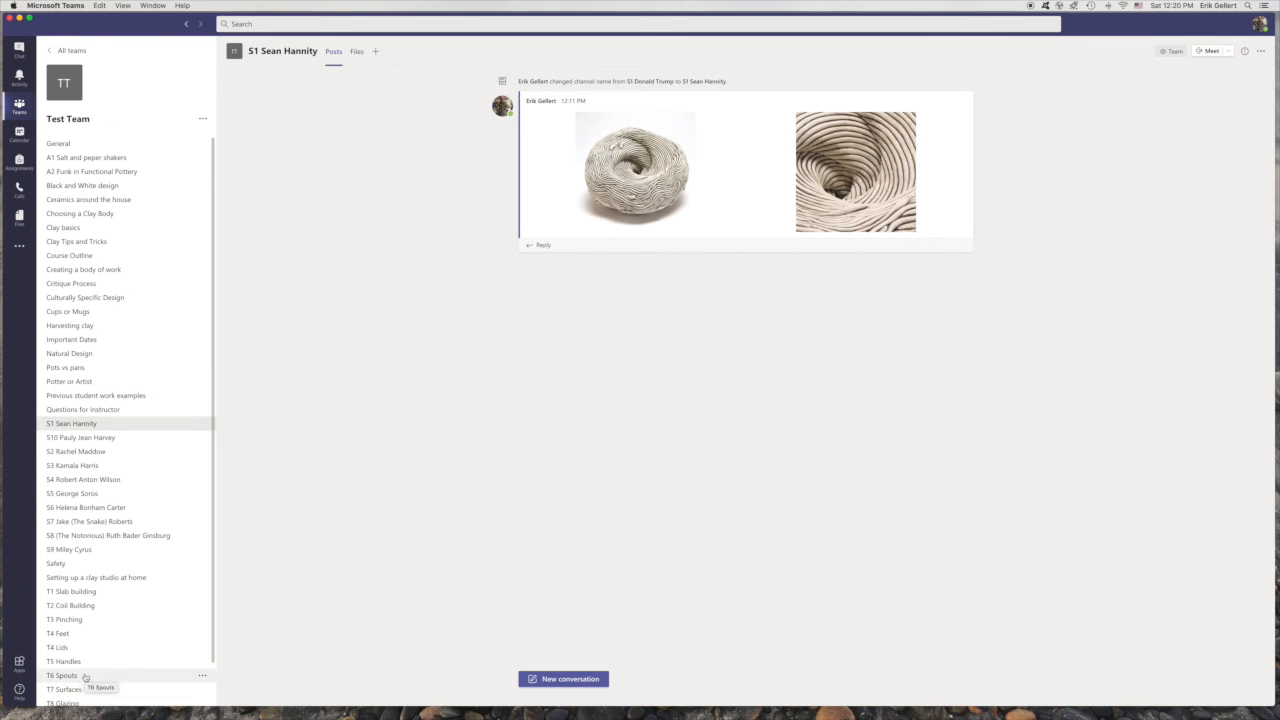
{"action": "scroll", "coordinate": [85, 678], "scroll_direction": "down", "scroll_amount": 2}
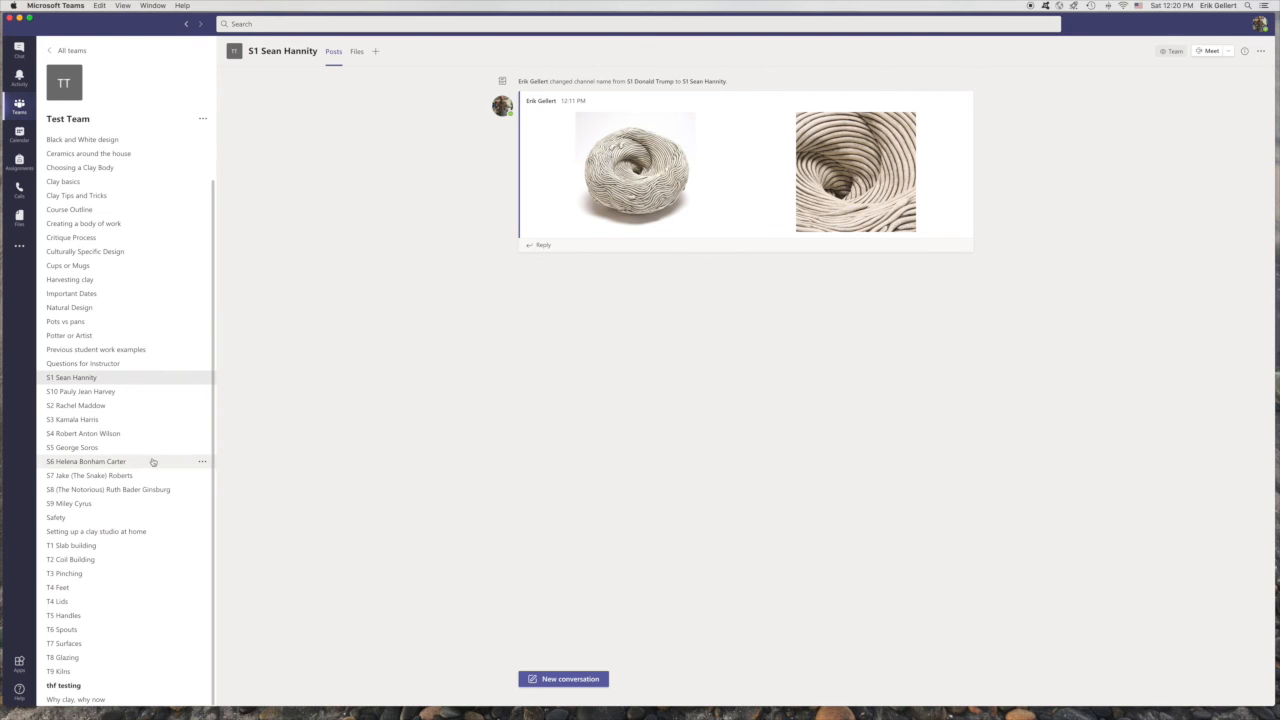
{"action": "scroll", "coordinate": [151, 465], "scroll_direction": "up", "scroll_amount": 2}
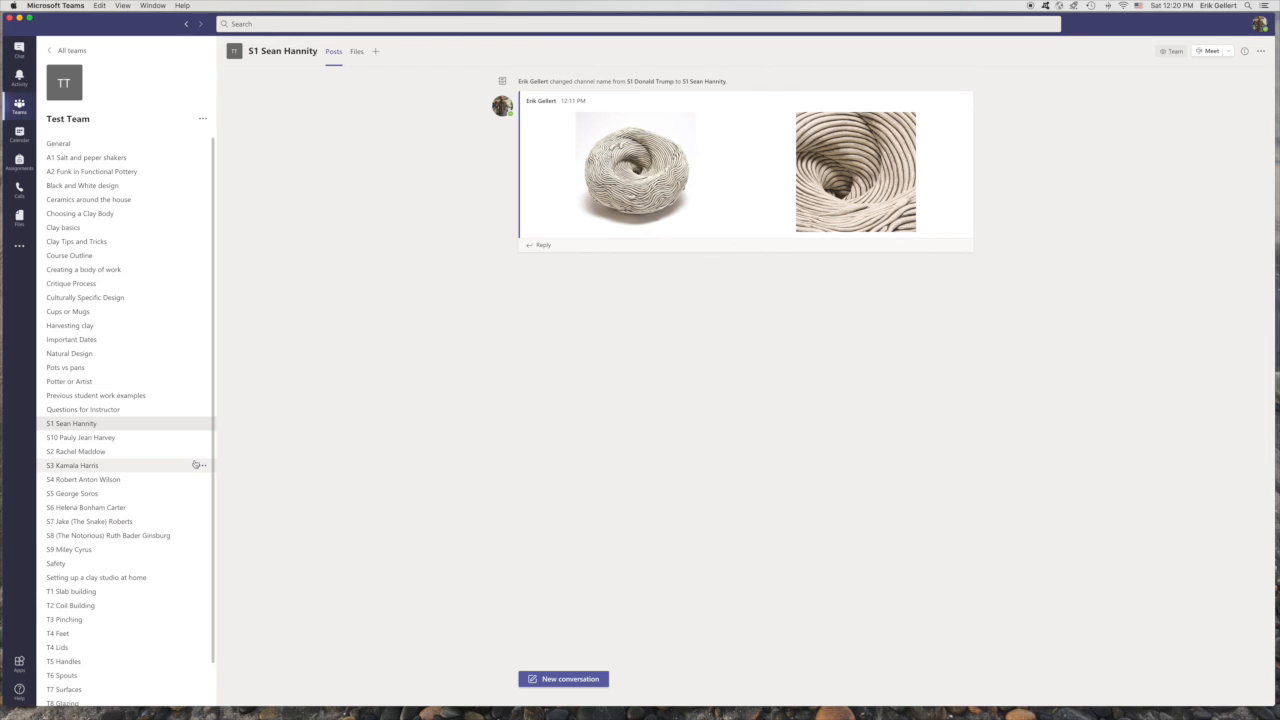
Examine the form for adding a channel to Test Team, including its privacy choices and automatic display option, and cancel it
{"action": "left_click", "coordinate": [203, 118]}
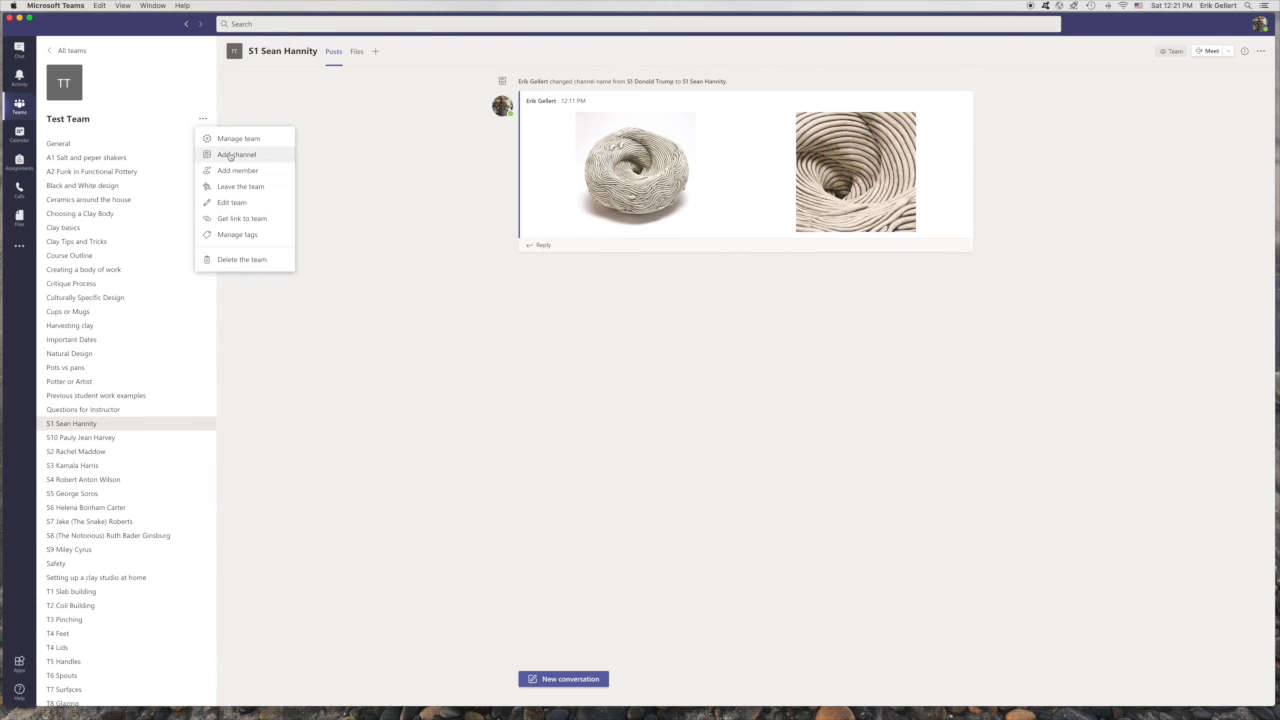
{"action": "left_click", "coordinate": [230, 156]}
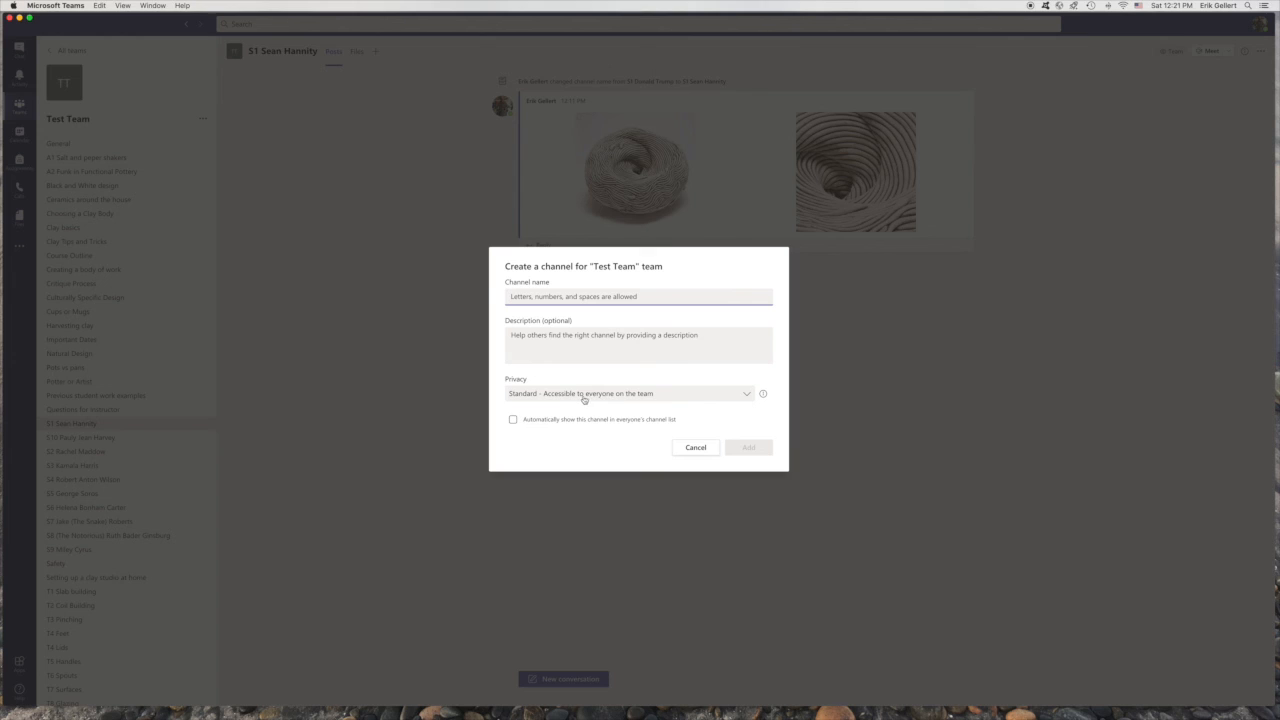
{"action": "left_click", "coordinate": [747, 396]}
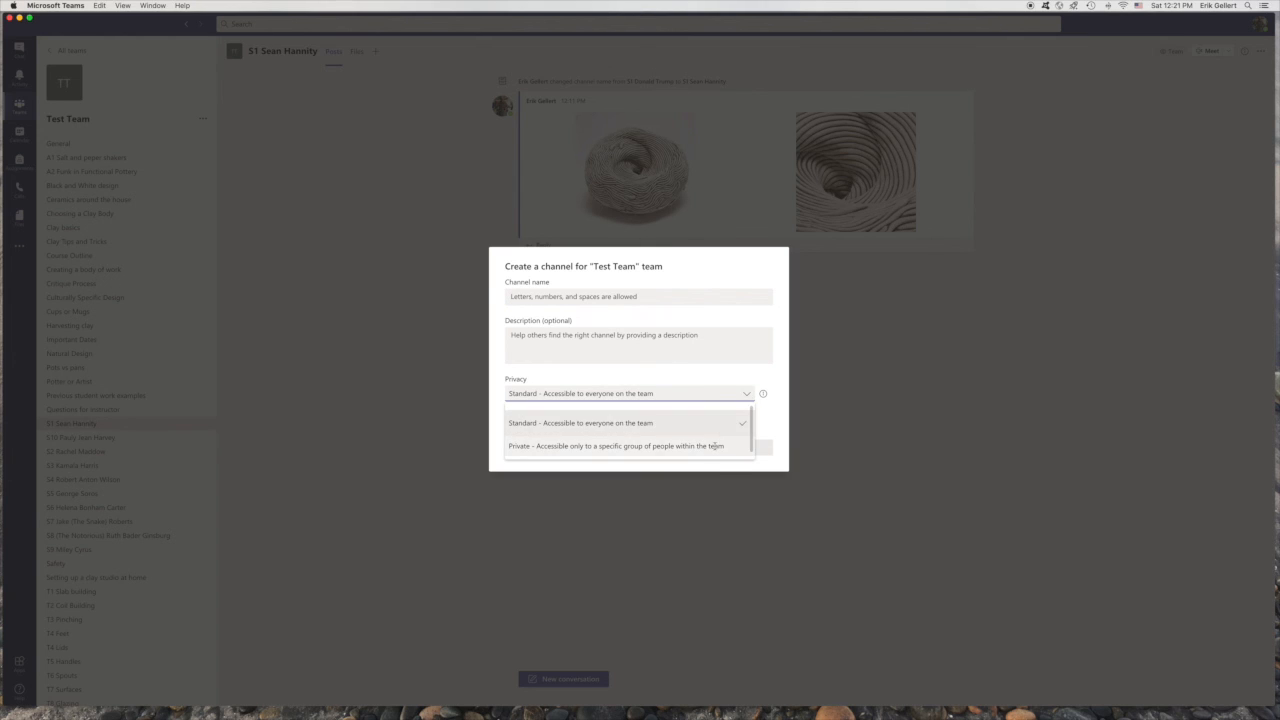
{"action": "left_click", "coordinate": [711, 396]}
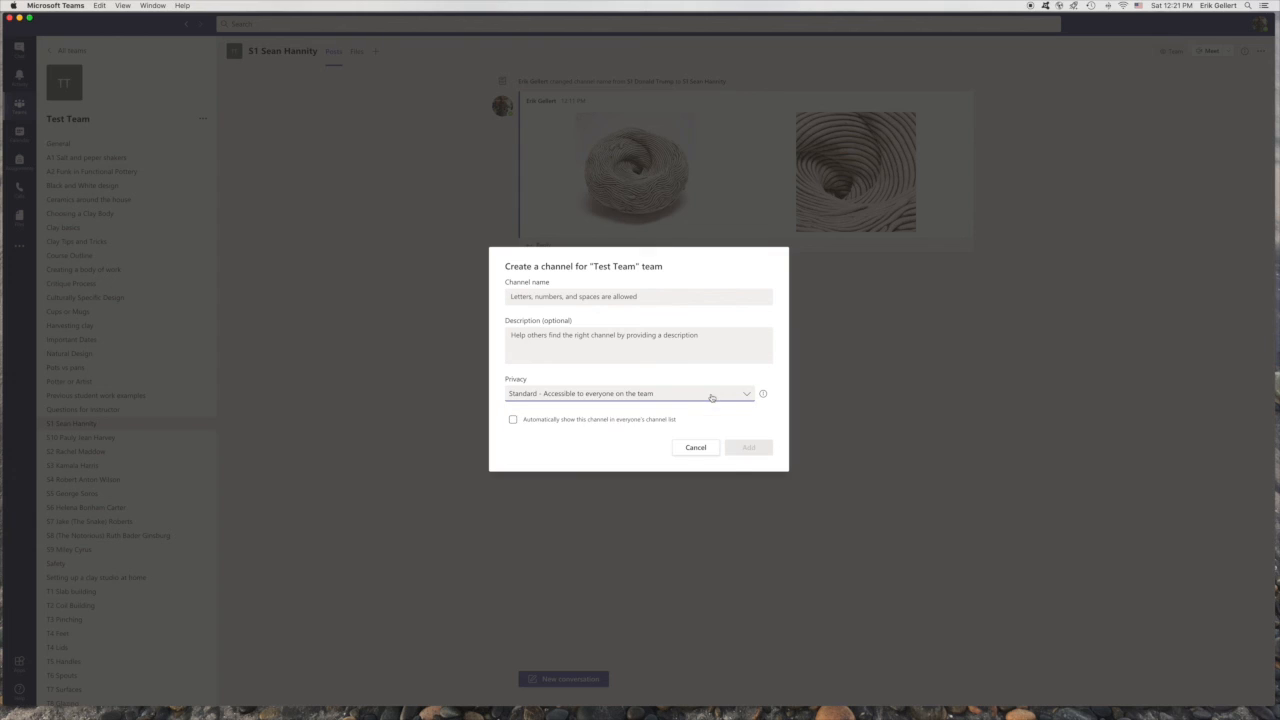
{"action": "left_click", "coordinate": [513, 421]}
{"action": "left_click", "coordinate": [513, 422]}
{"action": "left_click", "coordinate": [690, 449]}
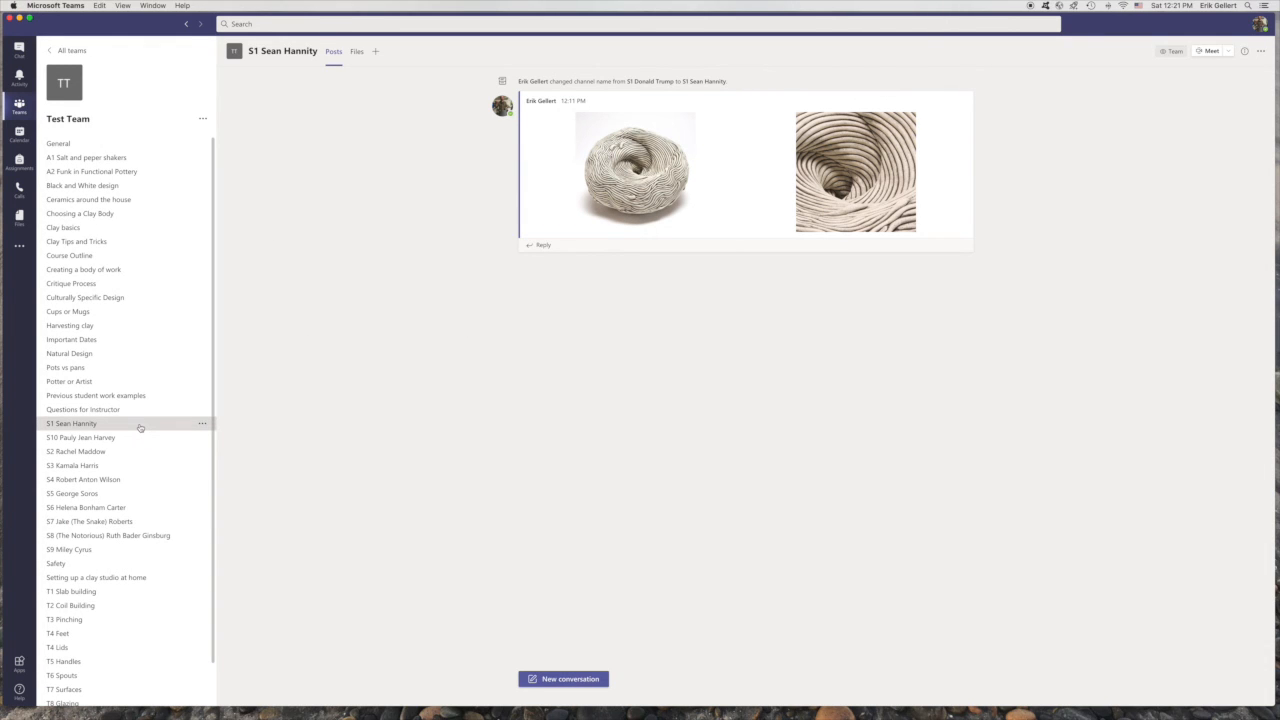
Look up "t" in the form for adding members to Test Team, select the first suggested person, and close the form without adding them
{"action": "left_click", "coordinate": [204, 119]}
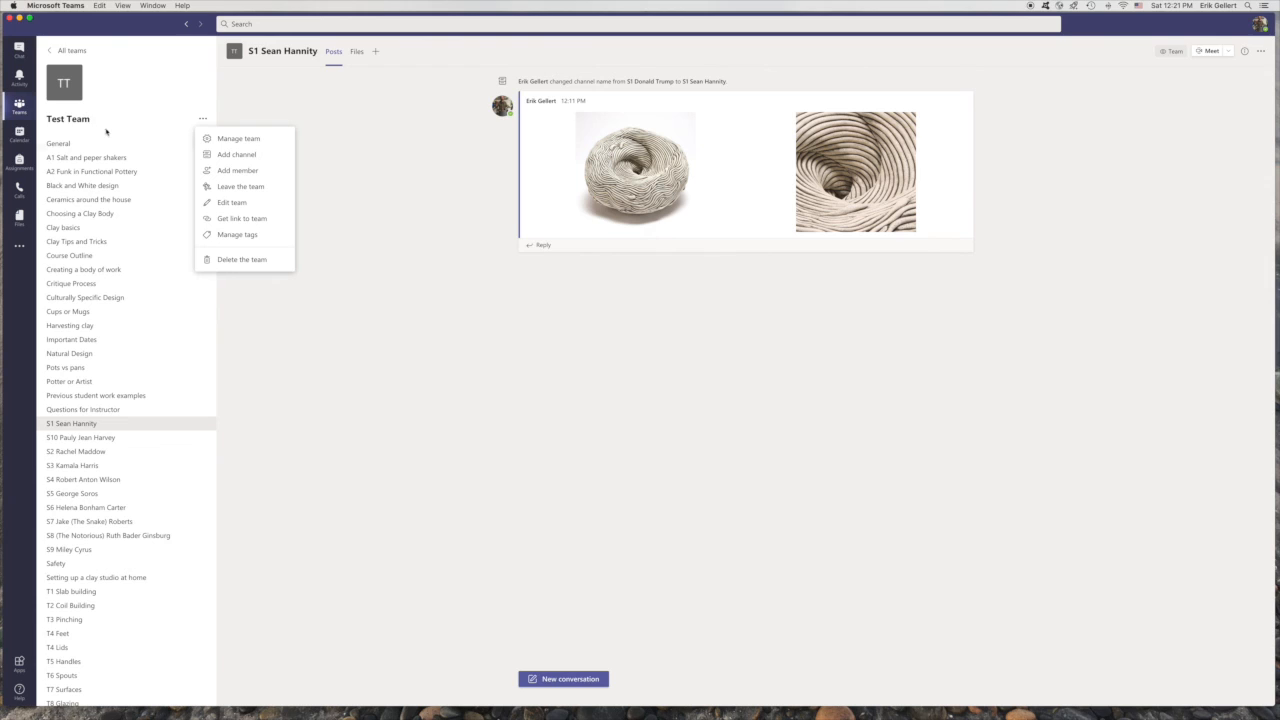
{"action": "left_click", "coordinate": [235, 171]}
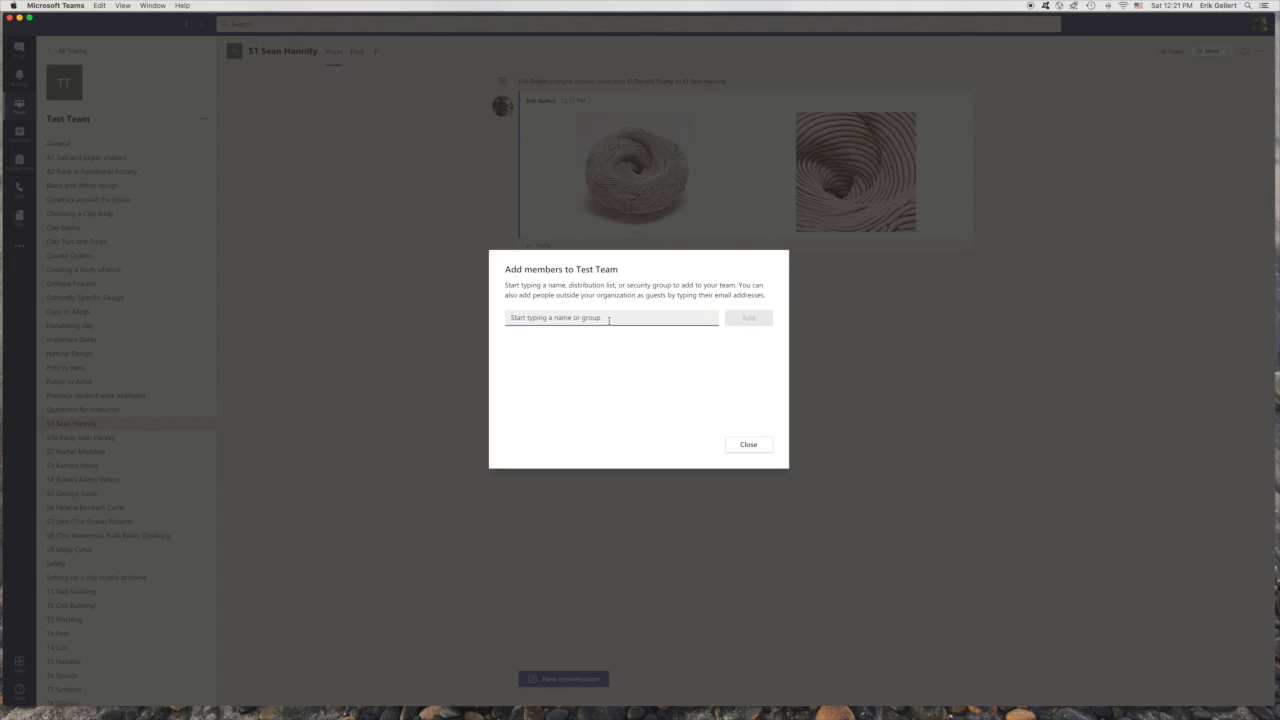
{"action": "type", "text": "t"}
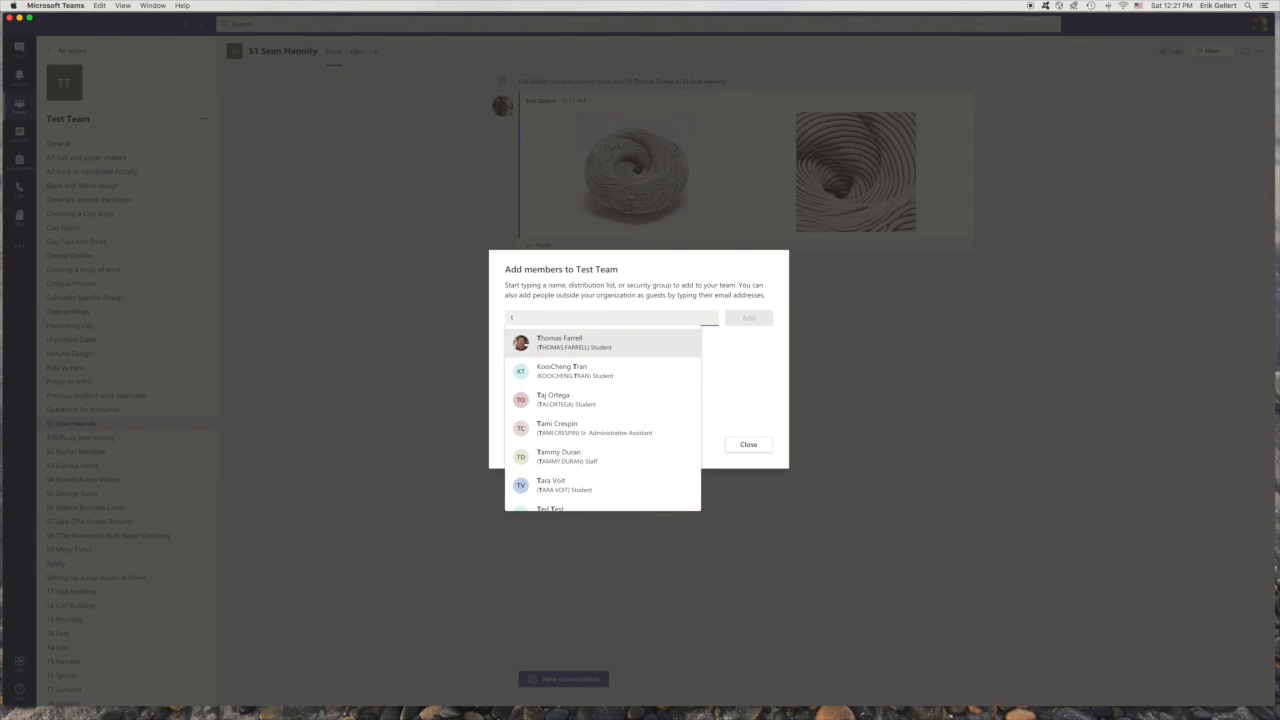
{"action": "left_click", "coordinate": [577, 343]}
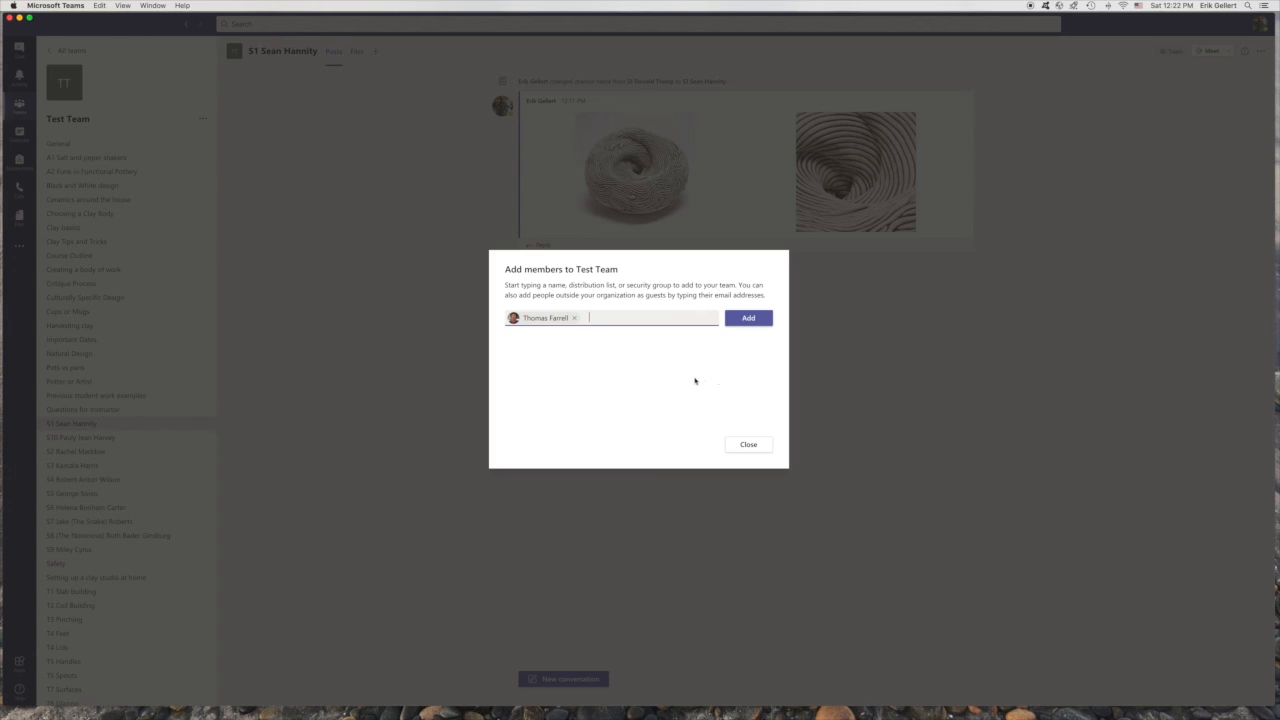
{"action": "left_click", "coordinate": [748, 445]}
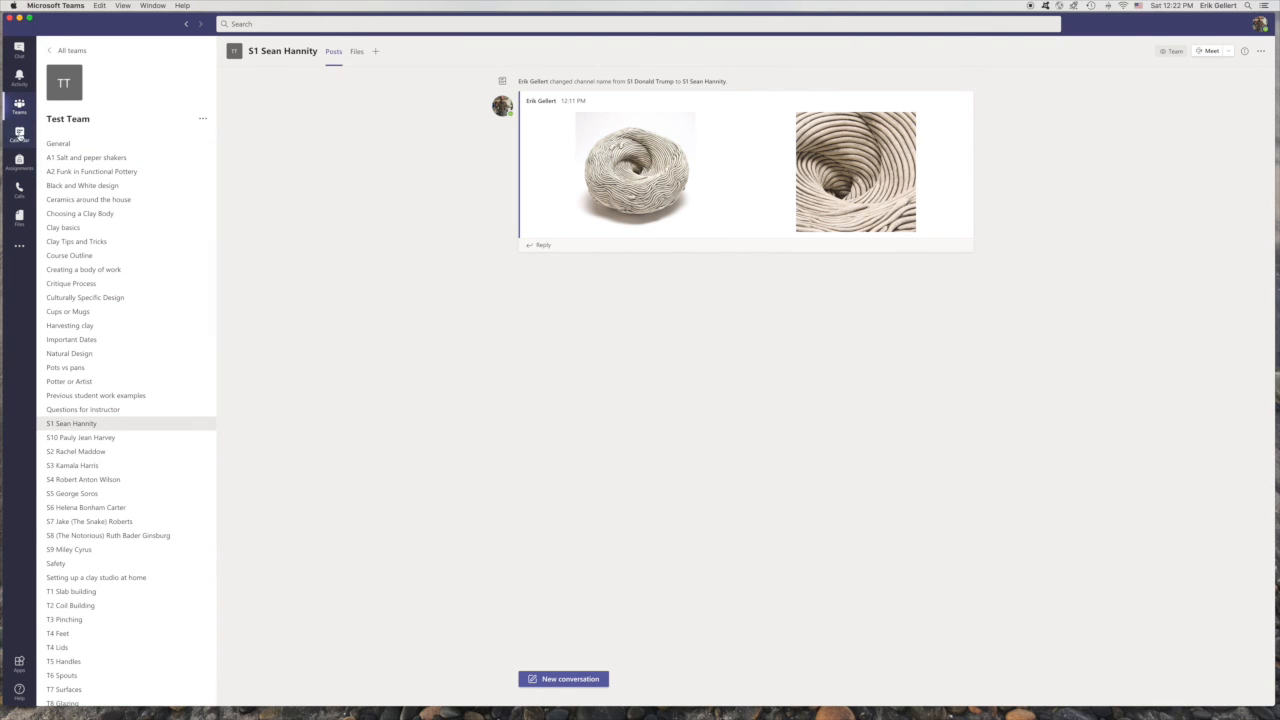
View the Calendar, Assignments and Calls sections one after another
{"action": "left_click", "coordinate": [19, 135]}
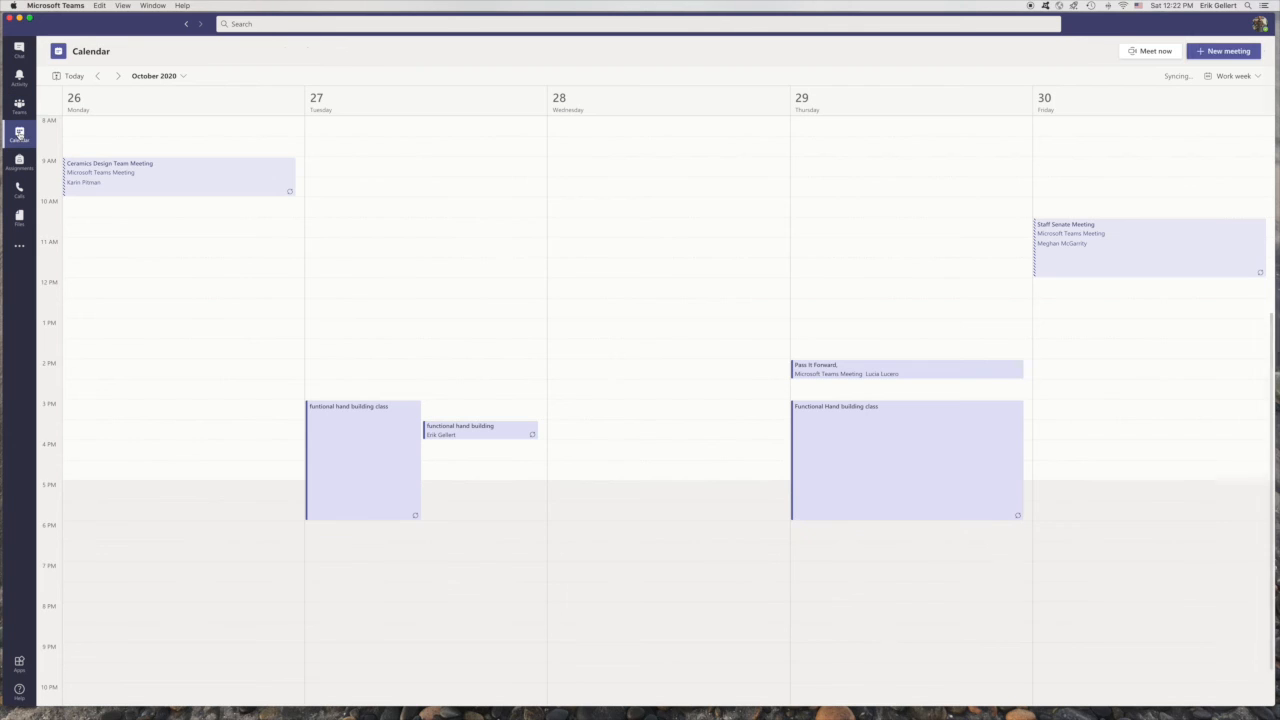
{"action": "left_click", "coordinate": [19, 162]}
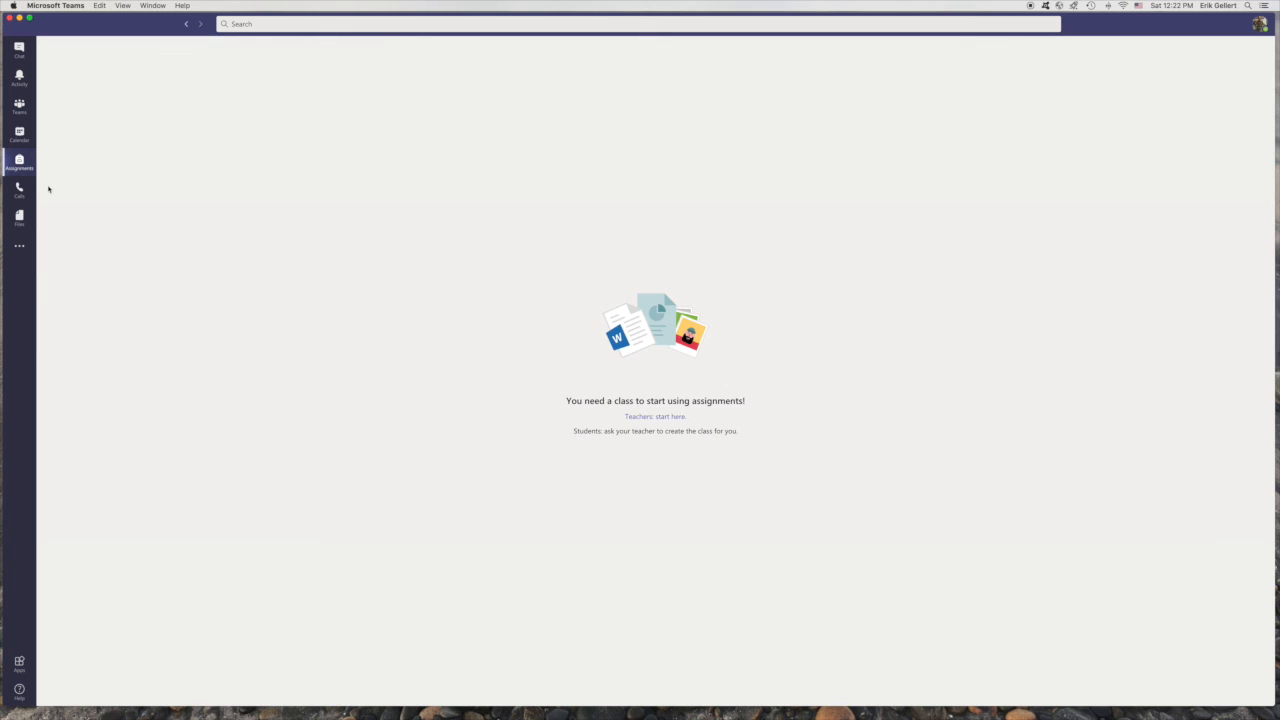
{"action": "left_click", "coordinate": [18, 189]}
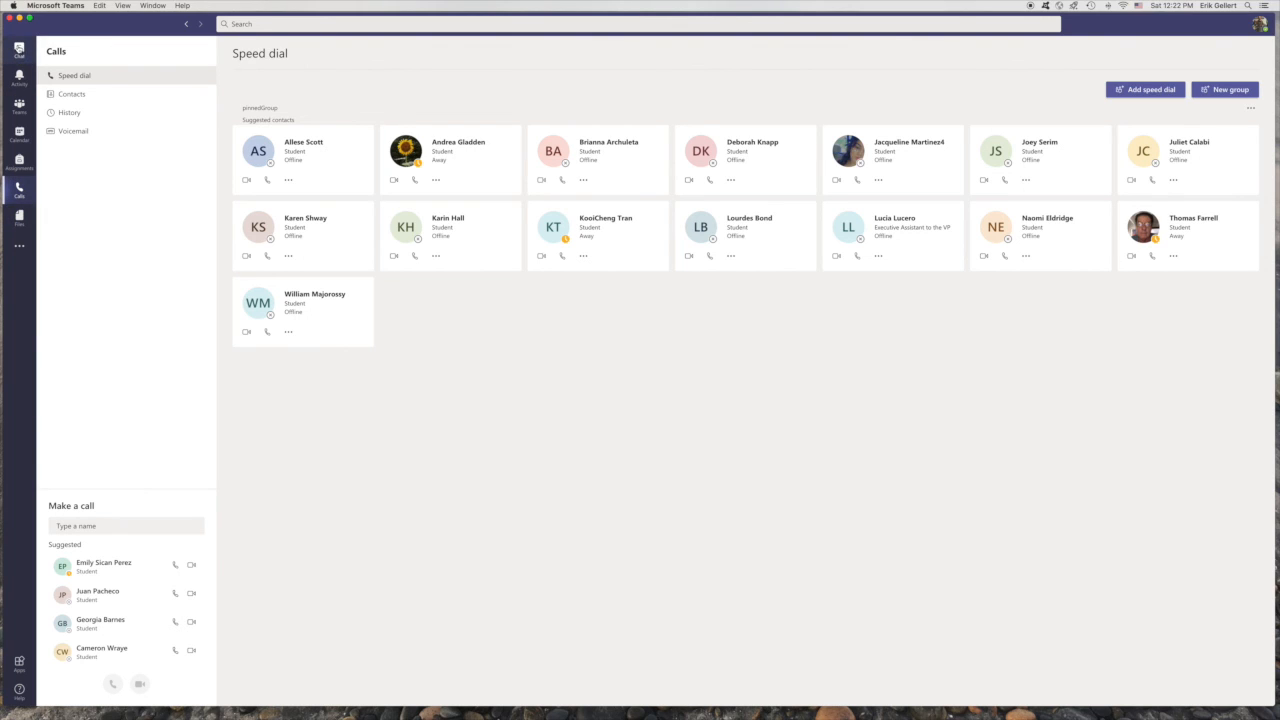
Go to the chat conversations and start a blank new chat
{"action": "left_click", "coordinate": [18, 50]}
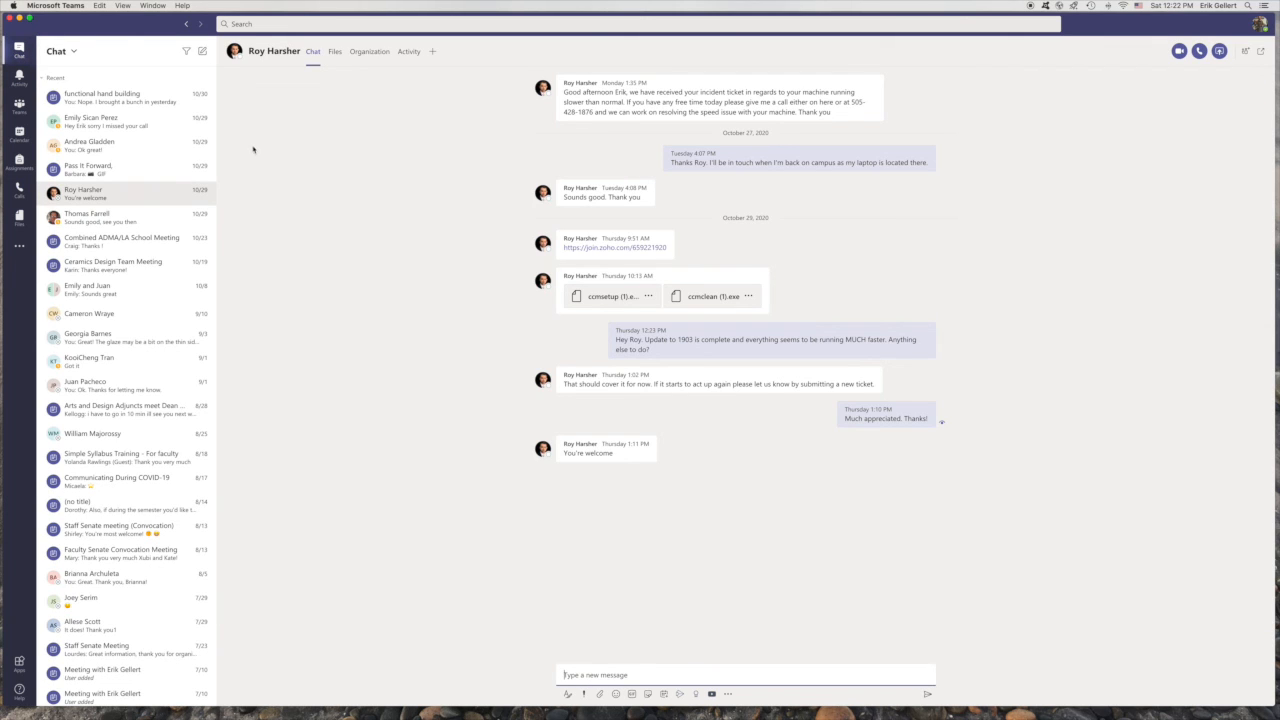
{"action": "left_click", "coordinate": [203, 53]}
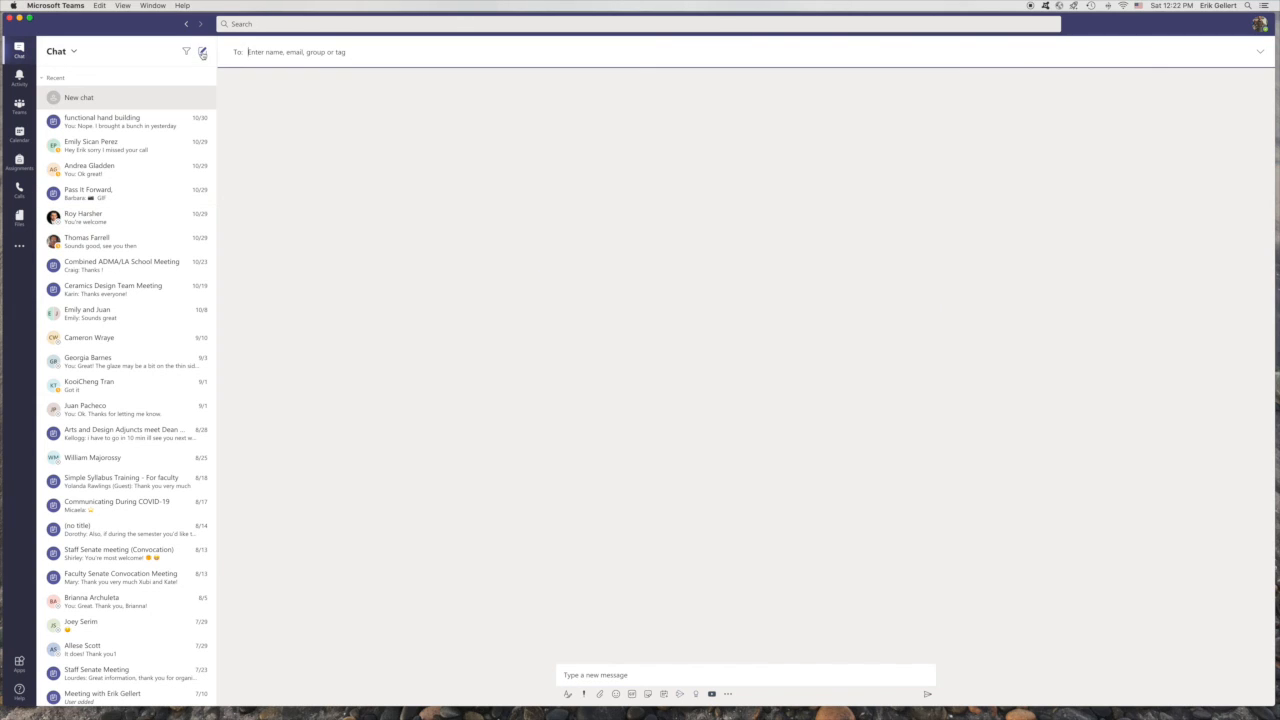